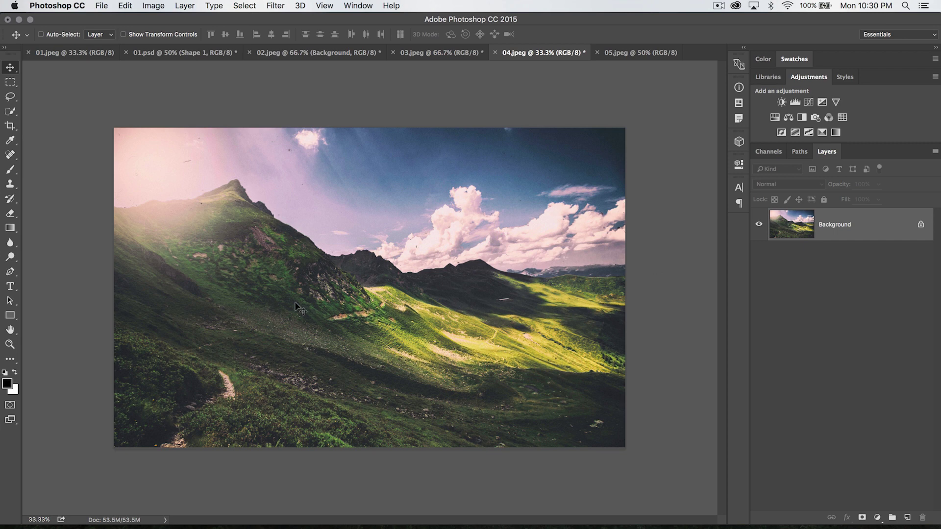
- Open the Rectangle Tool's flyout listing the shape-drawing tools
{"action": "left_click", "coordinate": [10, 315]}
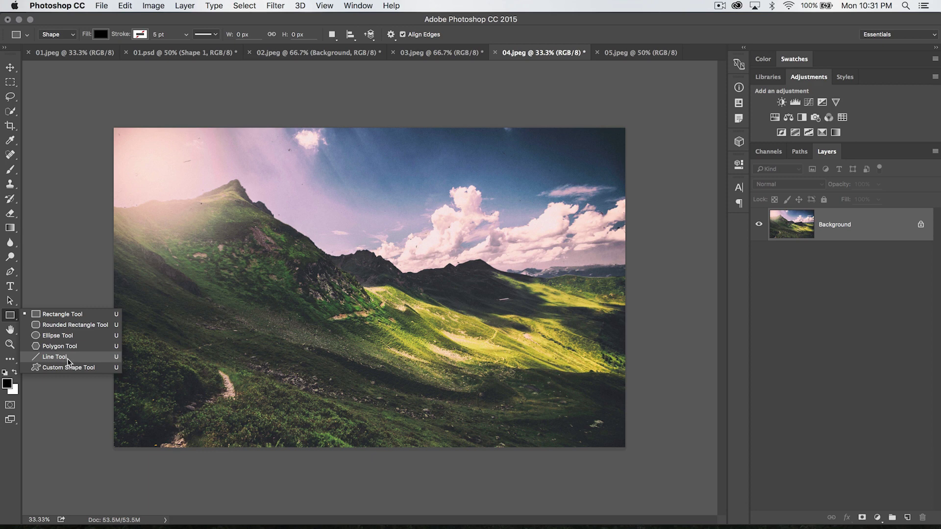
- Choose the Line Tool and set its fill colour to green
{"action": "left_click", "coordinate": [69, 361]}
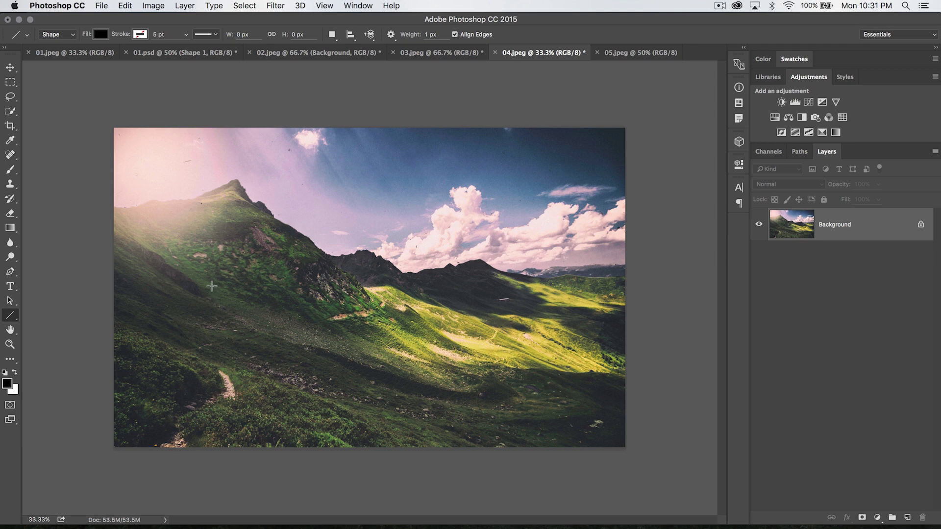
{"action": "left_click", "coordinate": [100, 34]}
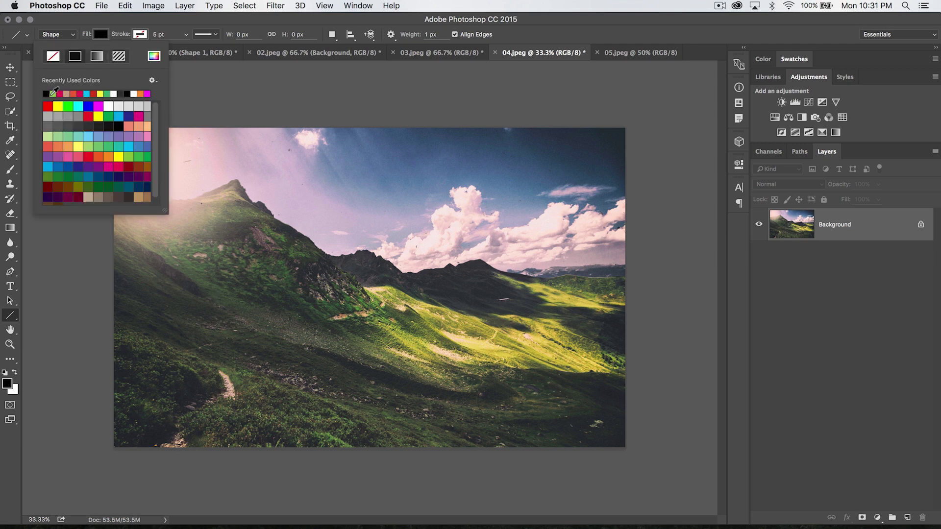
{"action": "left_click", "coordinate": [53, 93]}
{"action": "left_click", "coordinate": [104, 37]}
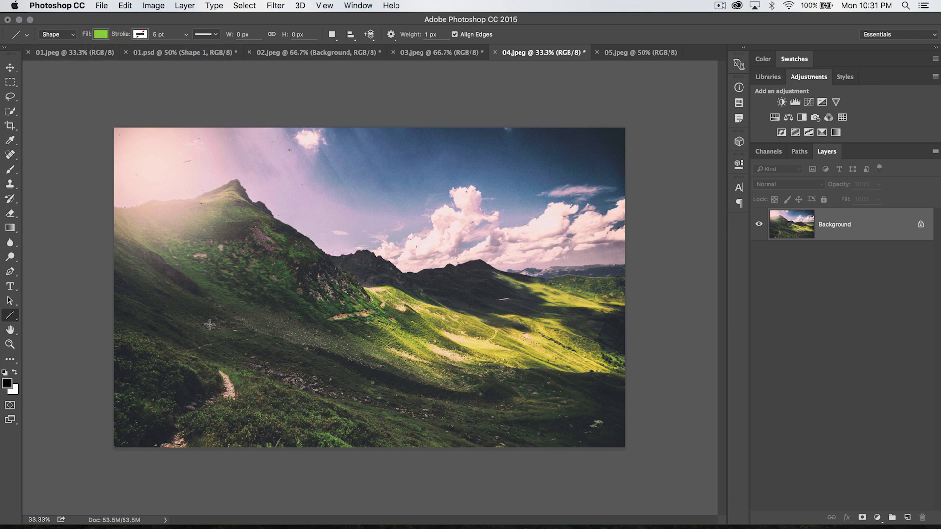
- Draw a horizontal test line across the hillside, zoom in to inspect it, then undo it
{"action": "left_click_drag", "start_coordinate": [172, 331], "coordinate": [577, 330]}
{"action": "key", "text": "z"}
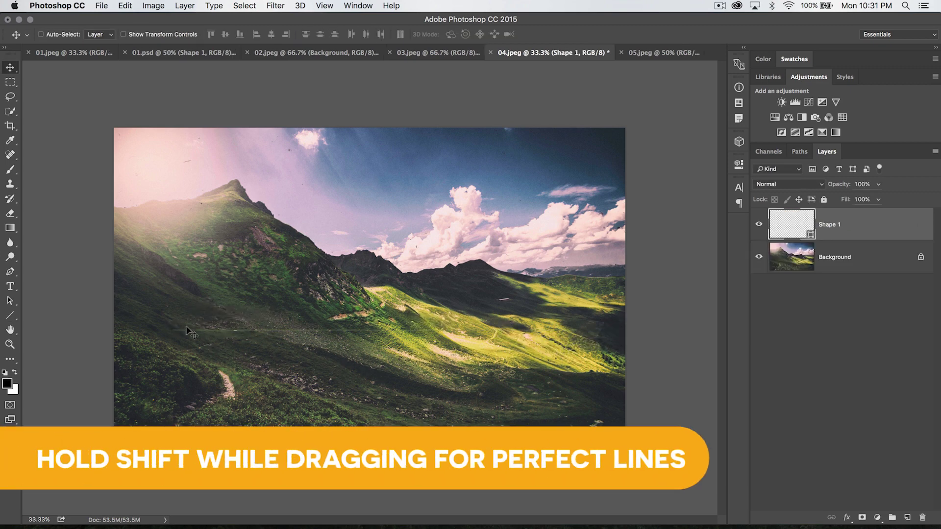
{"action": "key", "text": "super+equal"}
{"action": "left_click_drag", "start_coordinate": [197, 336], "coordinate": [195, 321]}
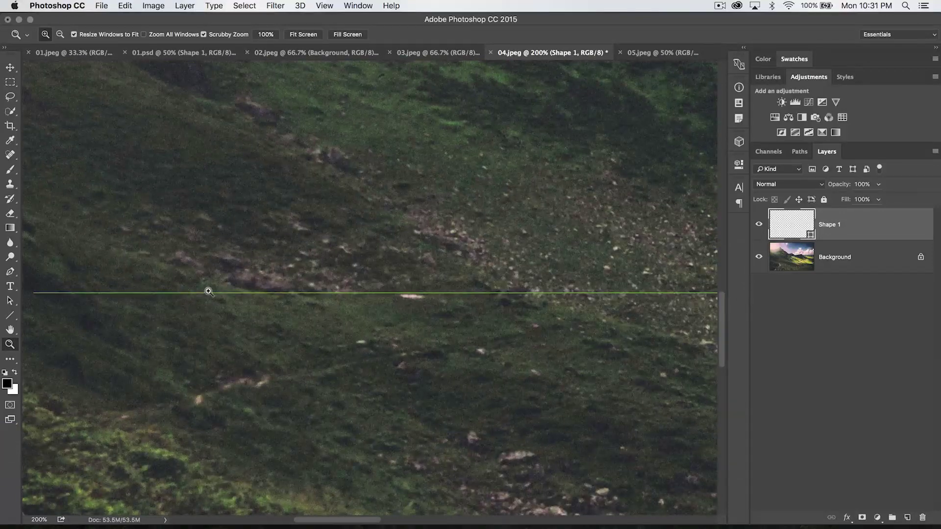
{"action": "key", "text": "super+minus"}
{"action": "key", "text": "super+minus"}
{"action": "key", "text": "super+minus"}
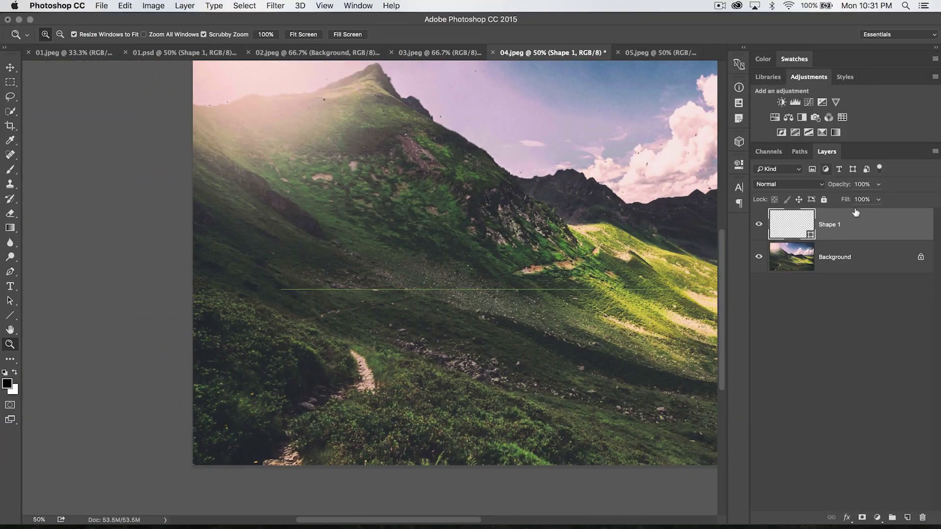
{"action": "key", "text": "super+z"}
{"action": "key", "text": "super+minus"}
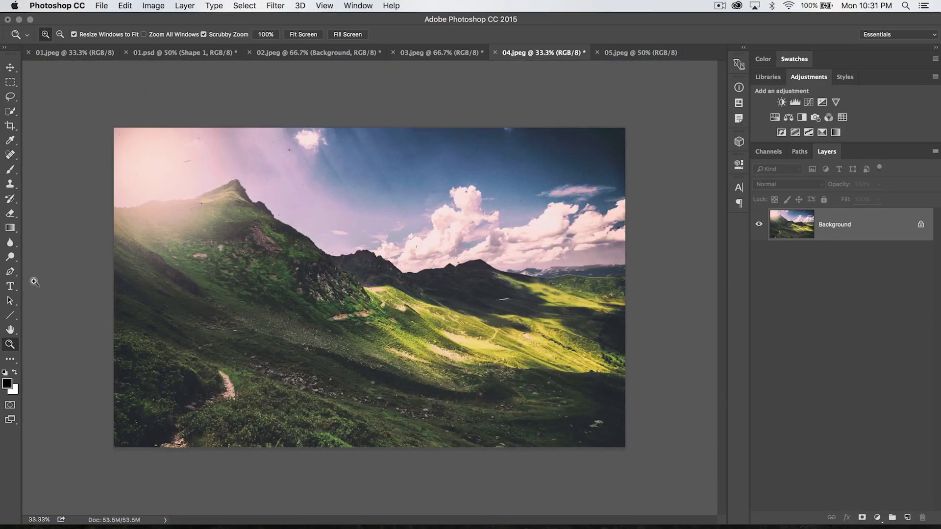
- Draw a 10 px test line across the hillside, then delete its layer
{"action": "left_click", "coordinate": [10, 317]}
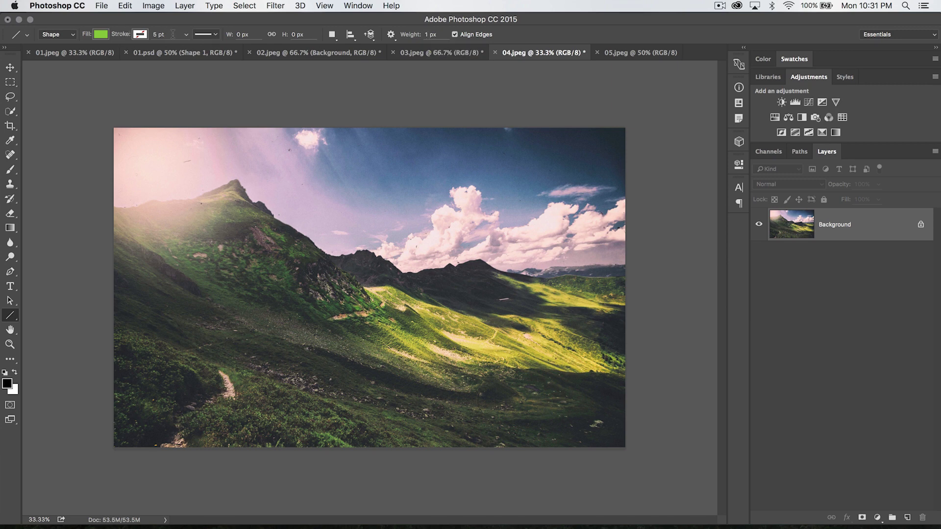
{"action": "left_click", "coordinate": [72, 35]}
{"action": "type", "text": "10"}
{"action": "key", "text": "Tab"}
{"action": "left_click_drag", "start_coordinate": [169, 329], "coordinate": [573, 329]}
{"action": "key", "text": "v"}
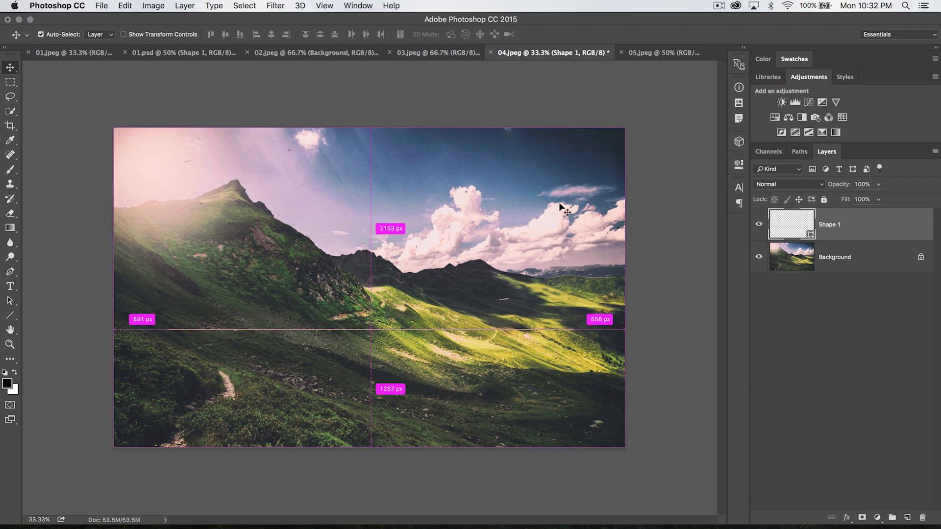
{"action": "key", "text": "Delete"}
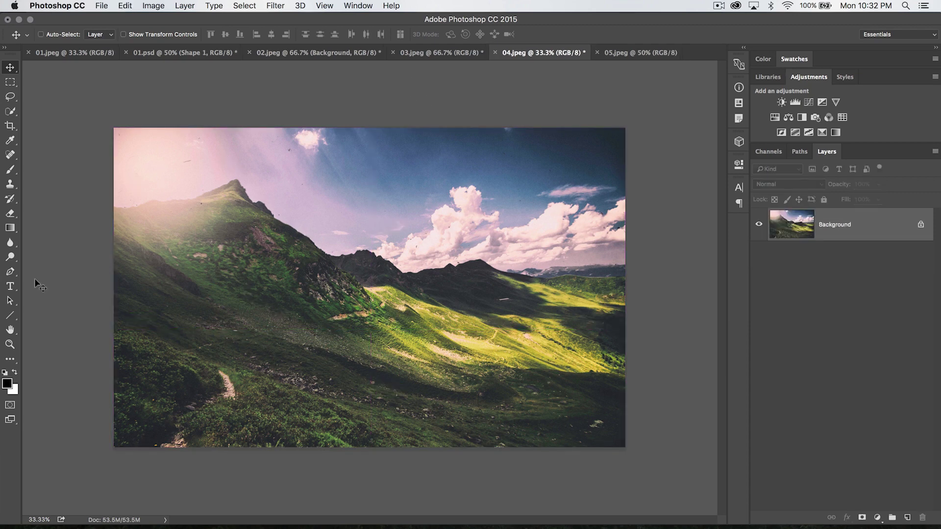
- Try a 35 px line weight with a test line and undo it
{"action": "left_click", "coordinate": [10, 315]}
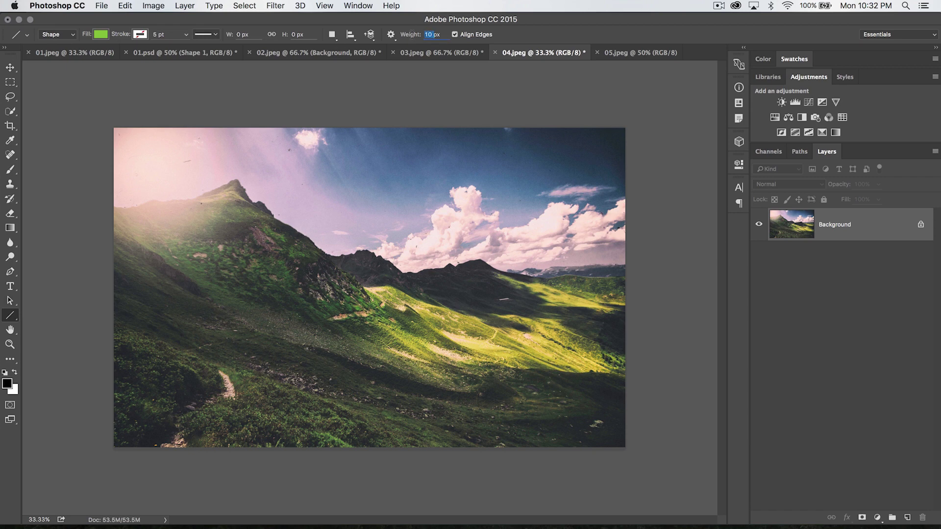
{"action": "type", "text": "35"}
{"action": "left_click_drag", "start_coordinate": [184, 333], "coordinate": [534, 333]}
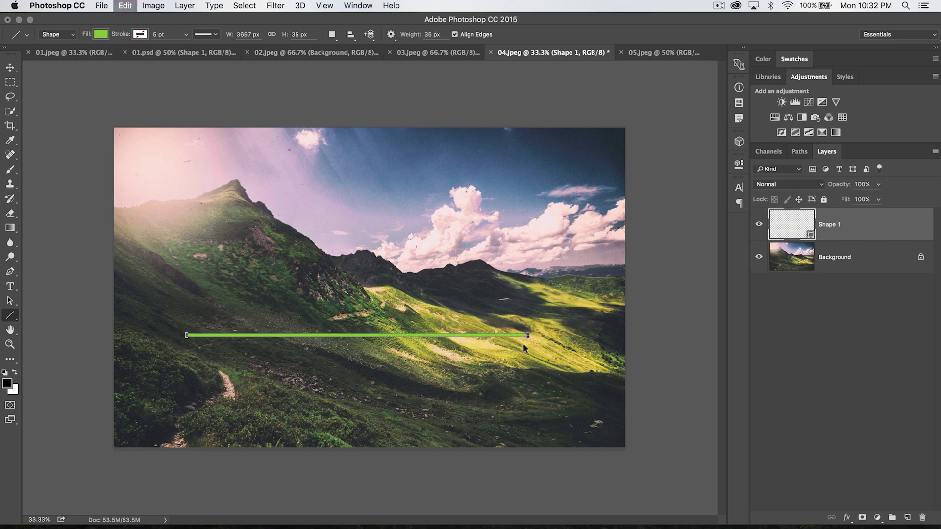
{"action": "key", "text": "ctrl+z"}
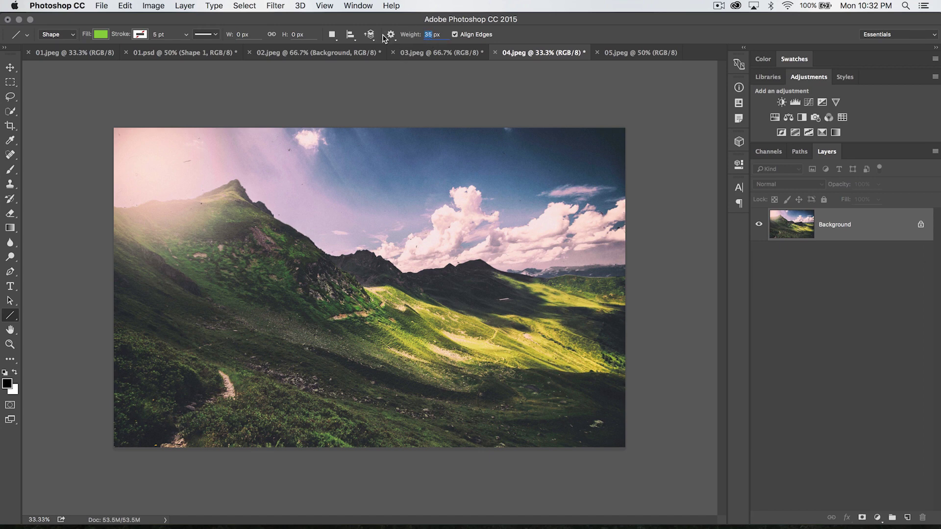
- Draw the thick 75 px green horizontal line across the lower hillside
{"action": "type", "text": "7"}
{"action": "left_click_drag", "start_coordinate": [177, 350], "coordinate": [568, 350]}
{"action": "key", "text": "v"}
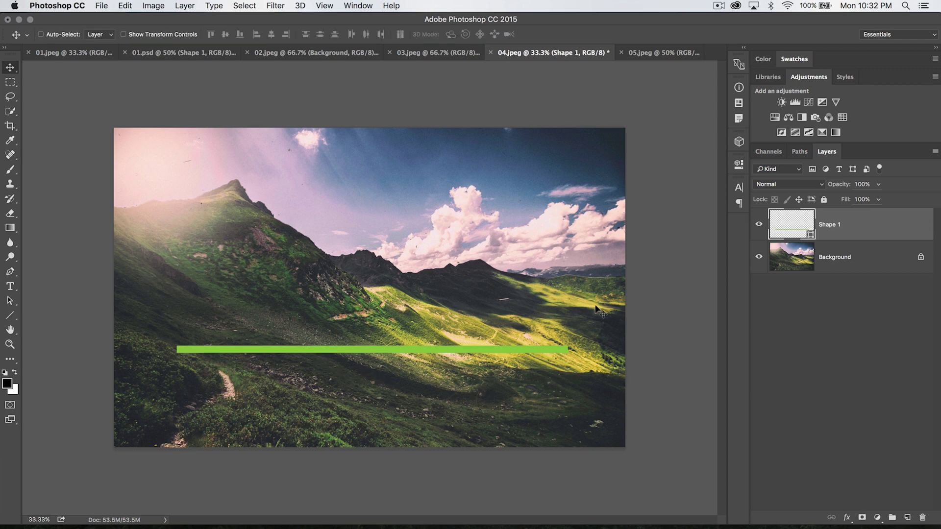
{"action": "left_click", "coordinate": [10, 315]}
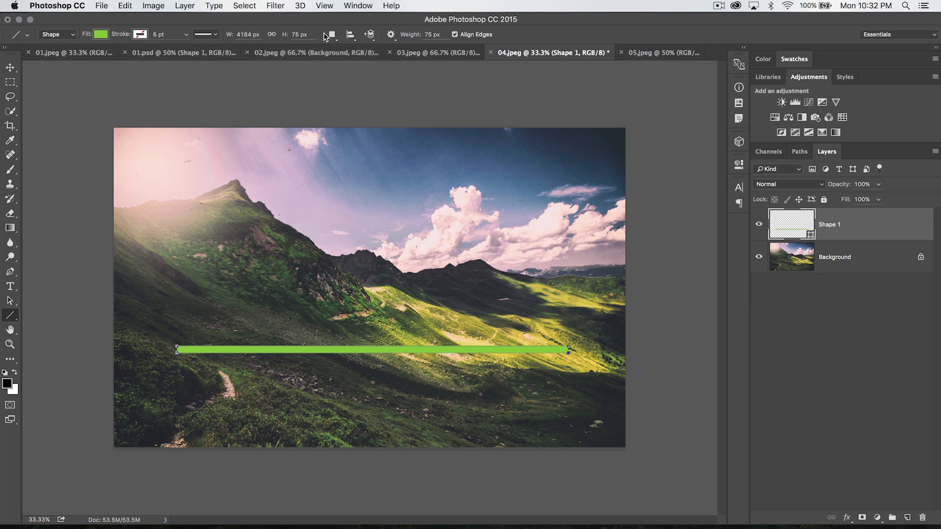
- Set the line's height to 100 px and look over the Arrowheads options
{"action": "left_click", "coordinate": [299, 34]}
{"action": "type", "text": "100"}
{"action": "key", "text": "Tab"}
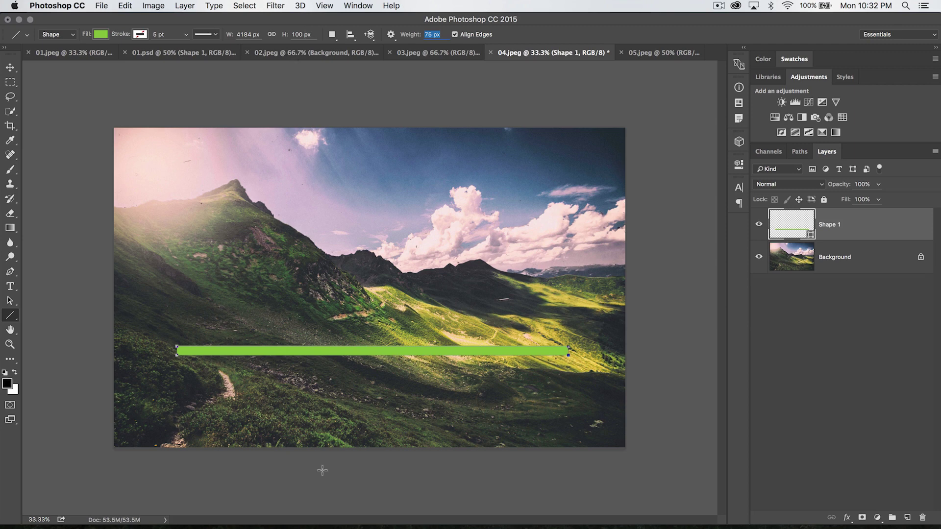
{"action": "left_click", "coordinate": [392, 35]}
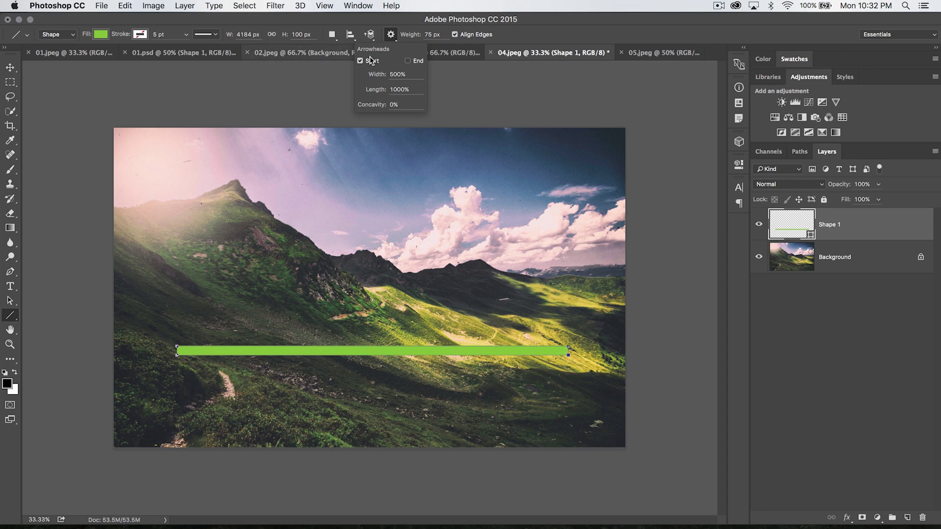
{"action": "left_click", "coordinate": [390, 35]}
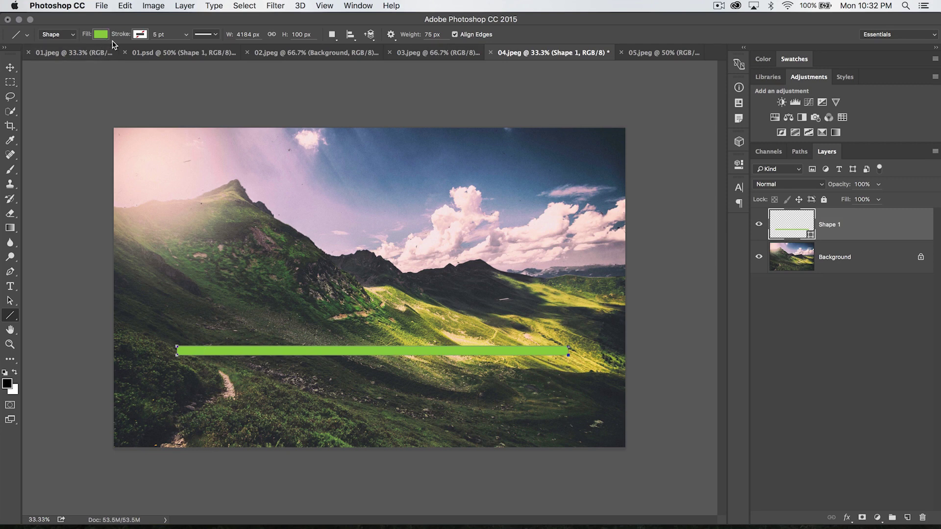
{"action": "left_click", "coordinate": [141, 35]}
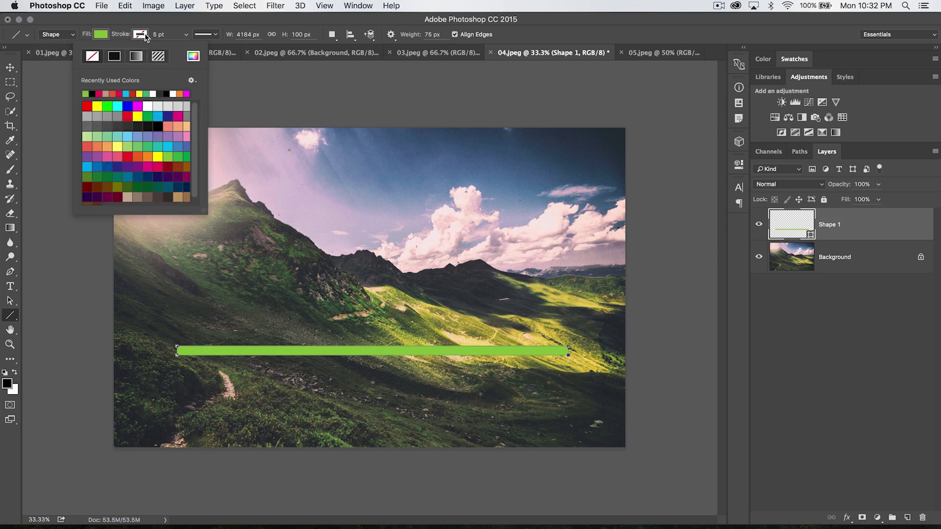
{"action": "left_click", "coordinate": [98, 94]}
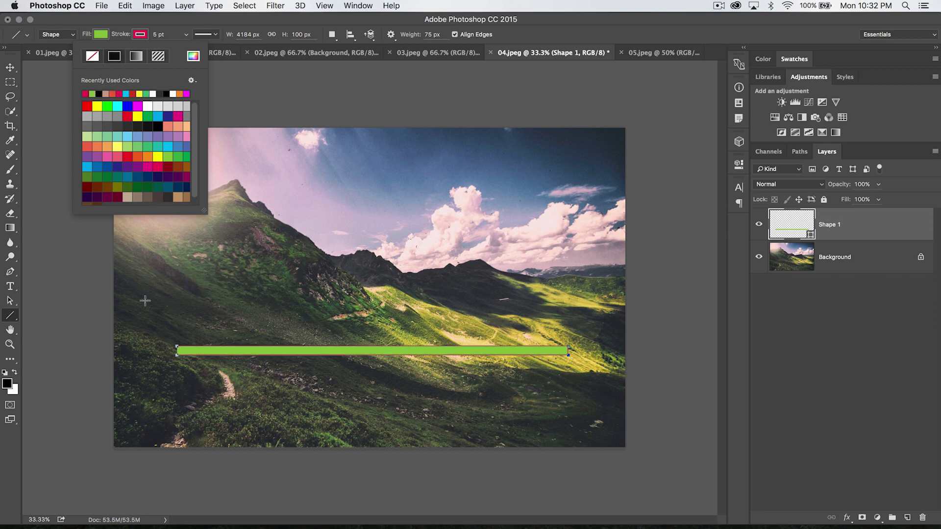
{"action": "left_click", "coordinate": [10, 67]}
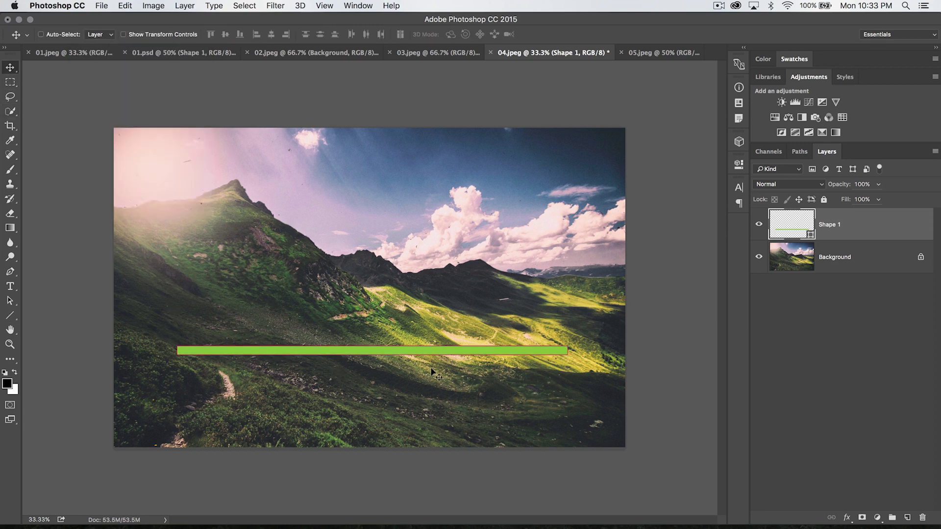
{"action": "key", "text": "z"}
{"action": "left_click", "coordinate": [443, 351]}
{"action": "left_click", "coordinate": [442, 350]}
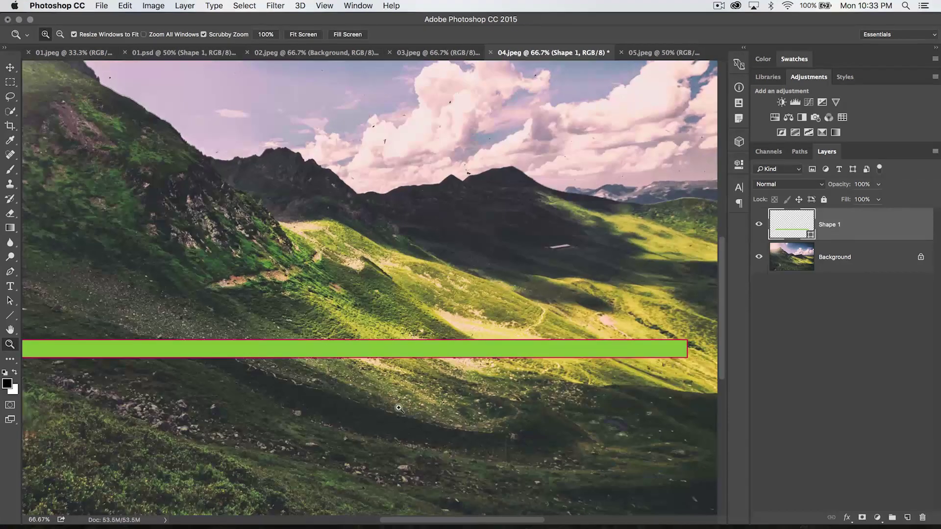
{"action": "left_click_drag", "start_coordinate": [10, 315], "coordinate": [60, 357]}
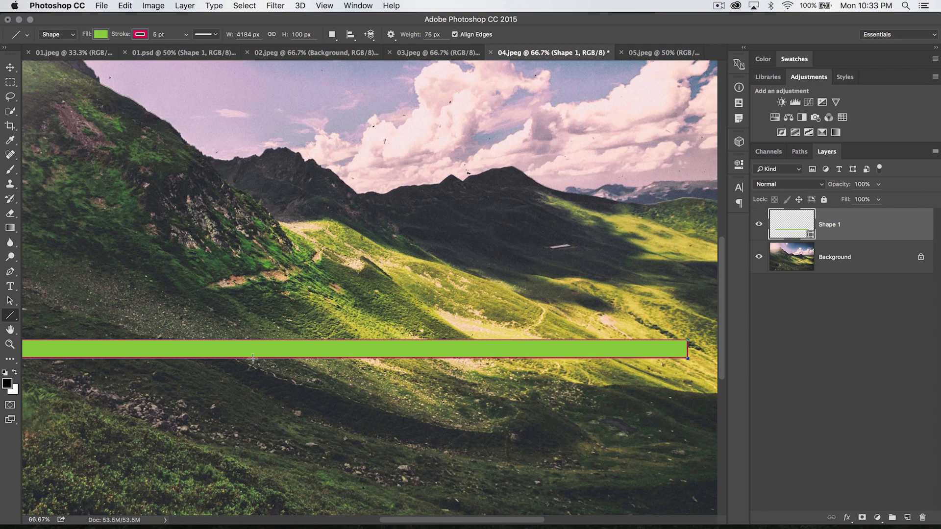
{"action": "key", "text": "super+minus"}
{"action": "key", "text": "super+minus"}
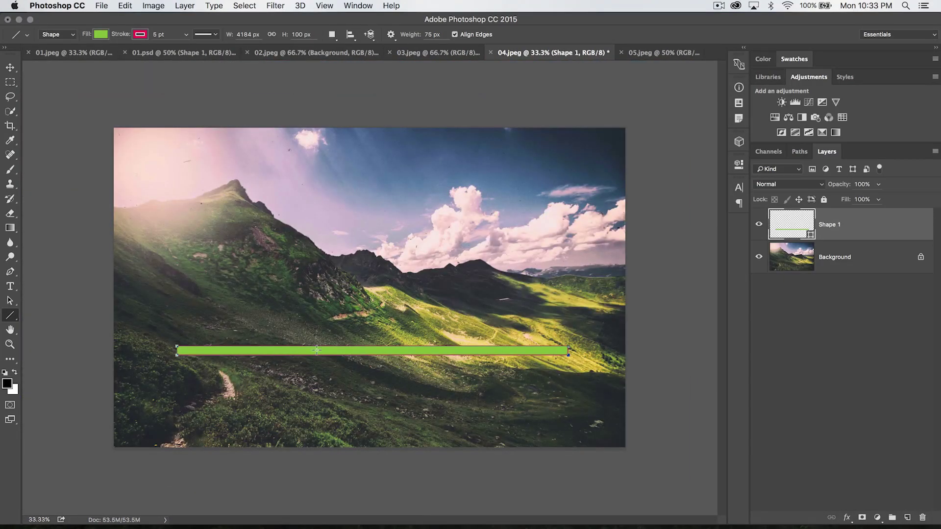
{"action": "left_click", "coordinate": [139, 34]}
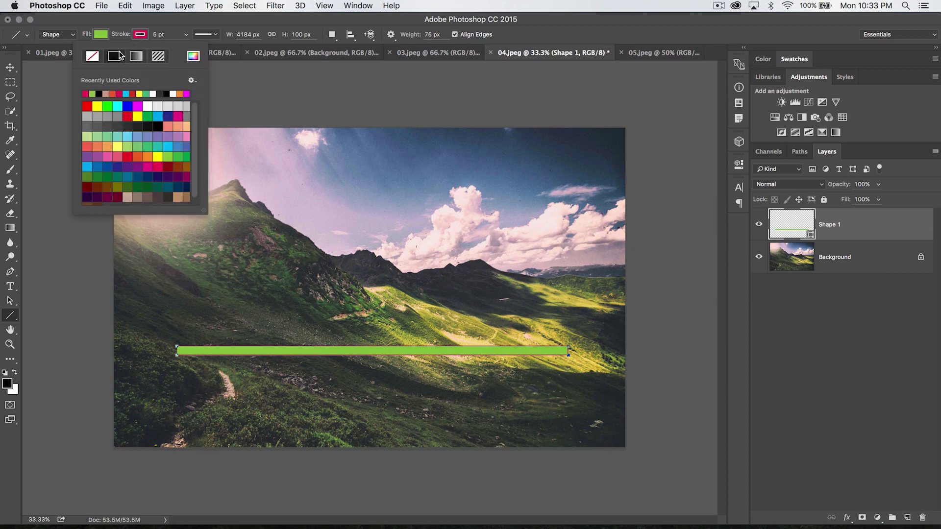
{"action": "left_click", "coordinate": [84, 53]}
{"action": "left_click", "coordinate": [145, 38]}
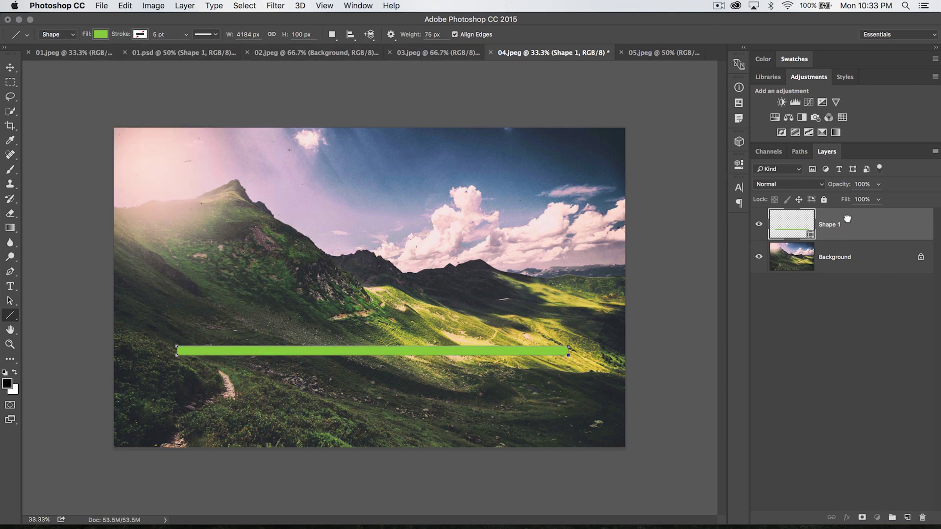
{"action": "key", "text": "BackSpace"}
- Set the end arrowhead to 250% width and 500% length, testing and undoing two arrows
{"action": "left_click", "coordinate": [391, 35]}
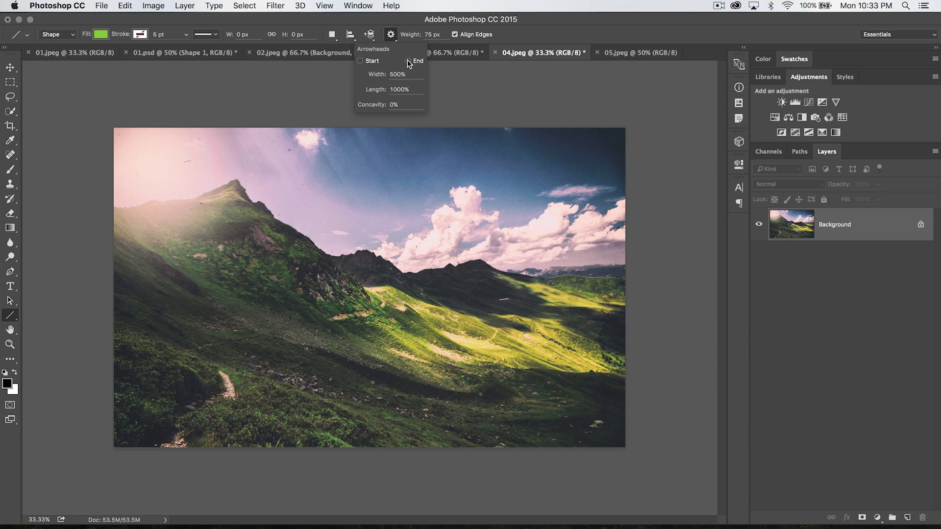
{"action": "double_click", "coordinate": [398, 74]}
{"action": "type", "text": "250"}
{"action": "key", "text": "Tab"}
{"action": "type", "text": "500"}
{"action": "key", "text": "Tab"}
{"action": "left_click_drag", "start_coordinate": [184, 322], "coordinate": [487, 322]}
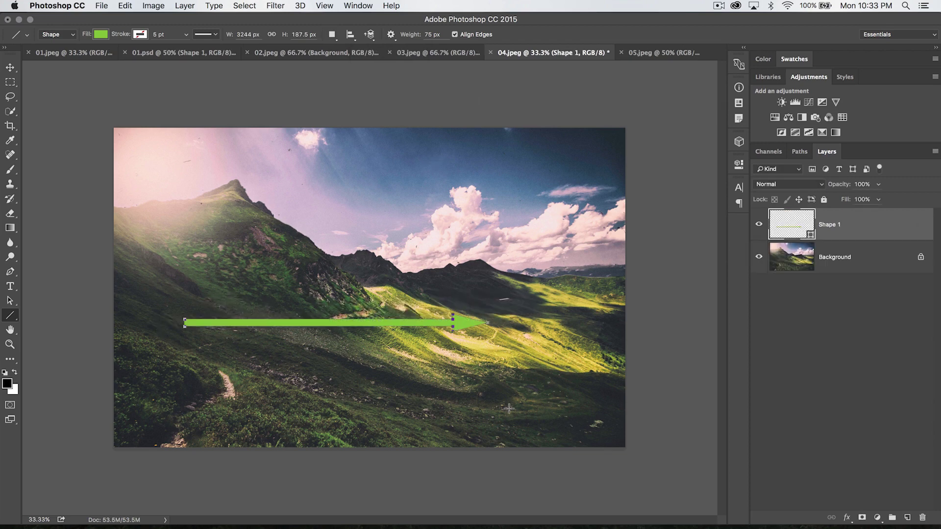
{"action": "key", "text": "super+z"}
{"action": "left_click_drag", "start_coordinate": [190, 398], "coordinate": [457, 398]}
{"action": "key", "text": "super+z"}
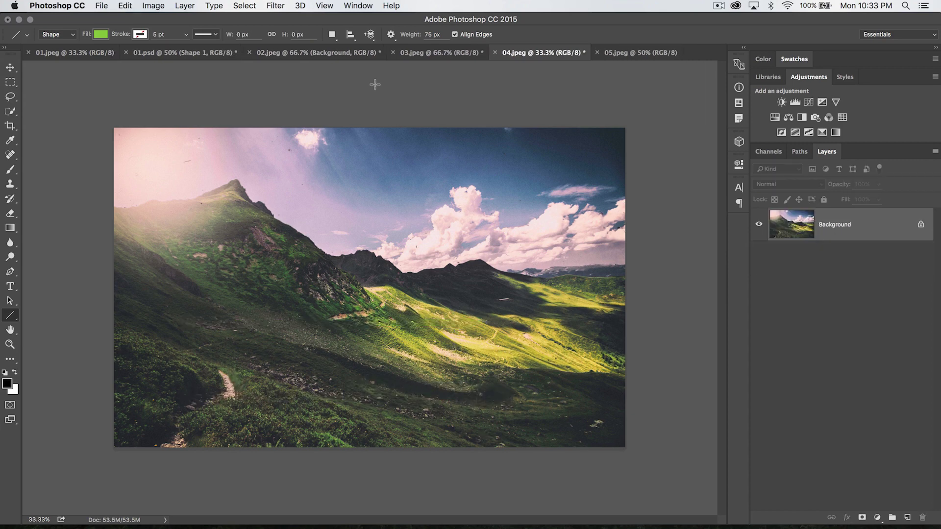
- Change the arrowhead length to 250% and draw the green arrow across the hillside
{"action": "left_click", "coordinate": [390, 34]}
{"action": "double_click", "coordinate": [417, 91]}
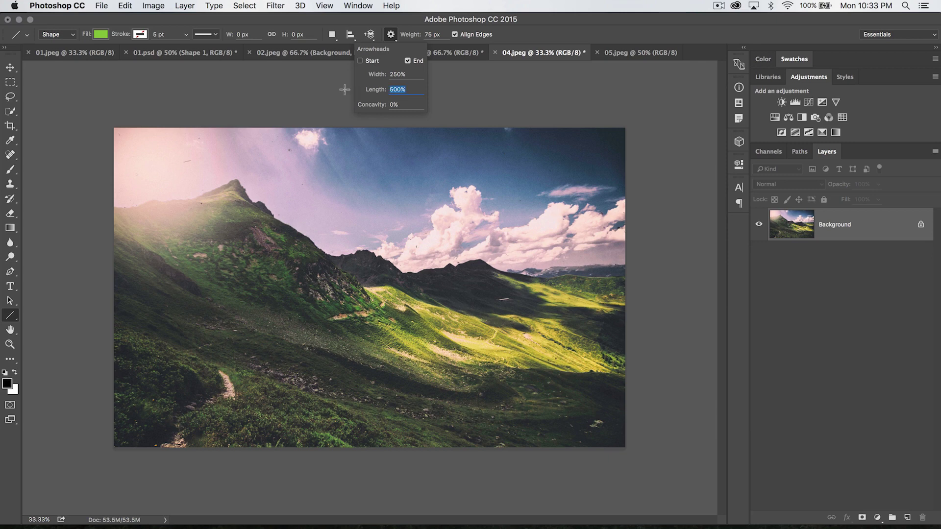
{"action": "type", "text": "250"}
{"action": "key", "text": "Tab"}
{"action": "left_click_drag", "start_coordinate": [159, 370], "coordinate": [386, 393]}
- Undo the green arrow, enable a Start arrowhead too, and test then undo a double-headed arrow
{"action": "key", "text": "v"}
{"action": "key", "text": "super+z"}
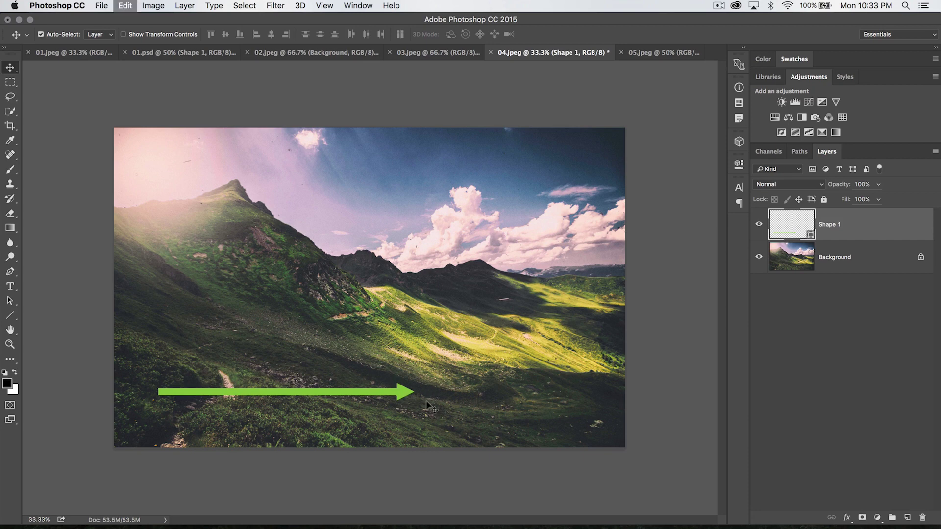
{"action": "key", "text": "super+alt+z"}
{"action": "key", "text": "super+alt+z"}
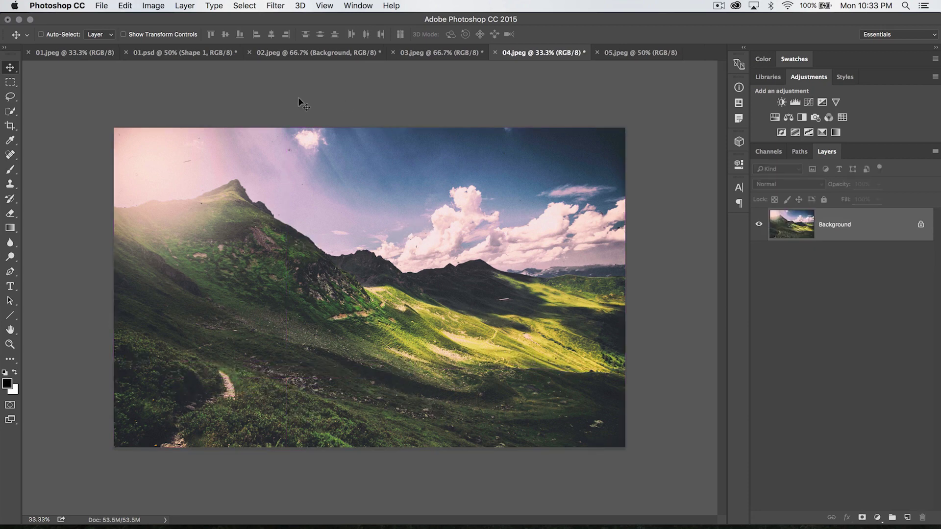
{"action": "left_click", "coordinate": [10, 315]}
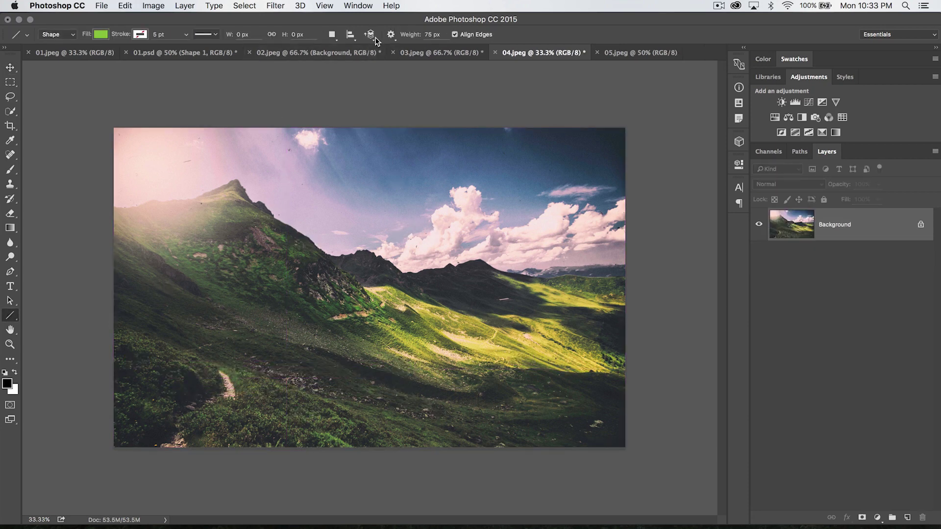
{"action": "left_click", "coordinate": [389, 35]}
{"action": "left_click", "coordinate": [365, 62]}
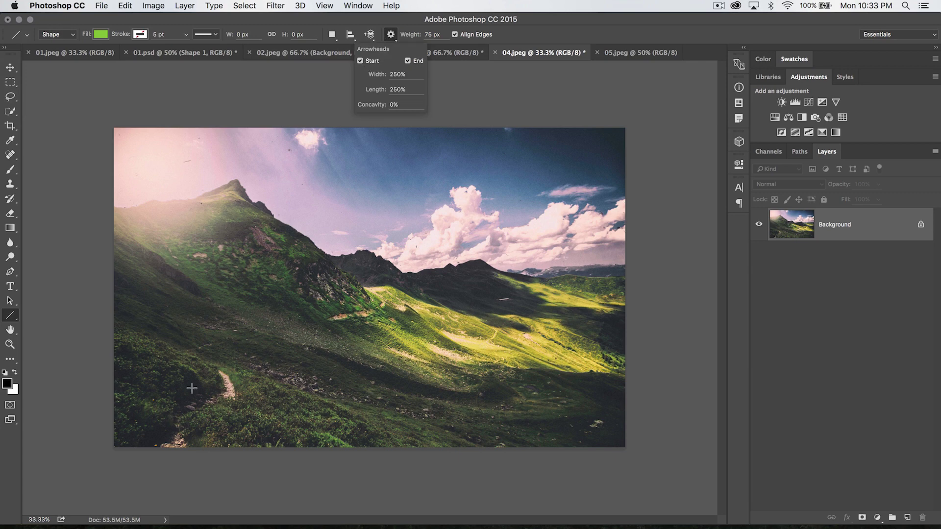
{"action": "left_click_drag", "start_coordinate": [193, 389], "coordinate": [438, 390]}
{"action": "key", "text": "super+z"}
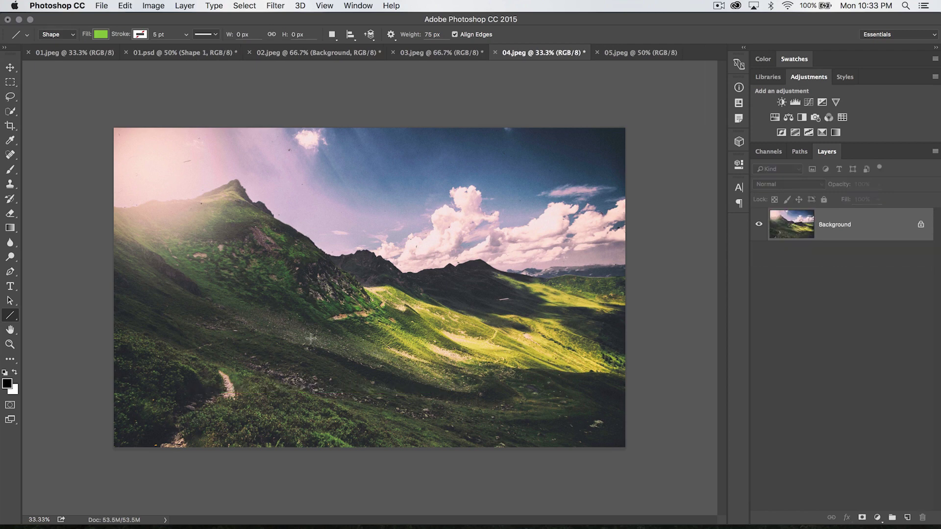
- Set arrowhead Concavity to 2, draw a double-headed arrow, inspect its tip, then undo it
{"action": "left_click", "coordinate": [397, 34]}
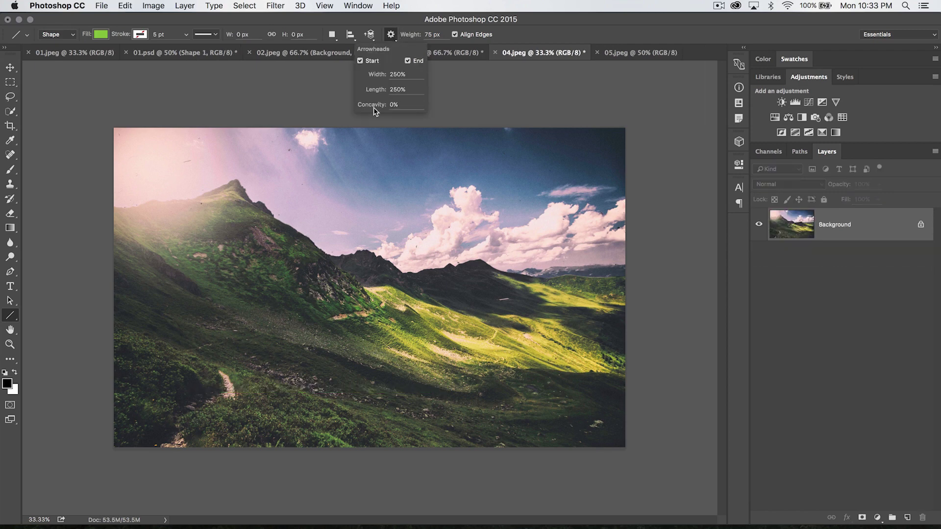
{"action": "key", "text": "Return"}
{"action": "type", "text": "2"}
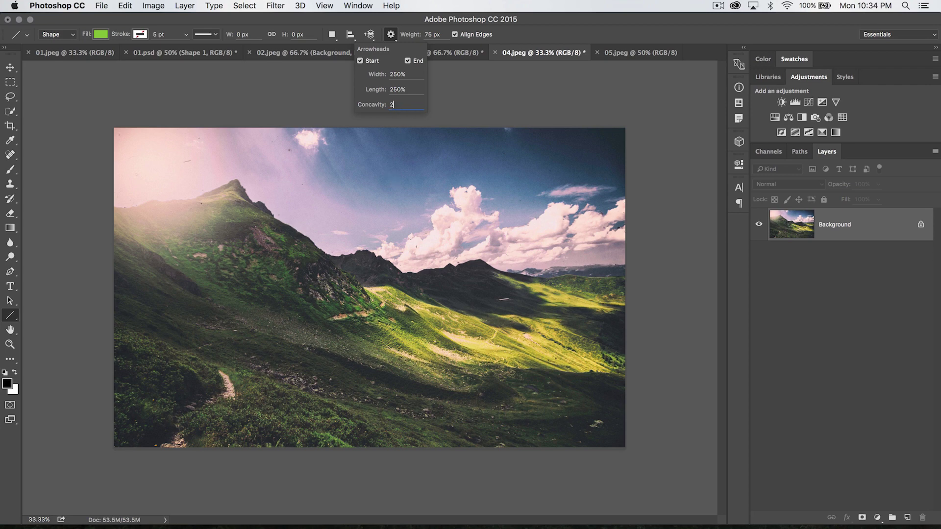
{"action": "left_click_drag", "start_coordinate": [228, 376], "coordinate": [479, 375]}
{"action": "key", "text": "z"}
{"action": "left_click", "coordinate": [230, 360]}
{"action": "left_click", "coordinate": [230, 360]}
{"action": "left_click", "coordinate": [230, 360]}
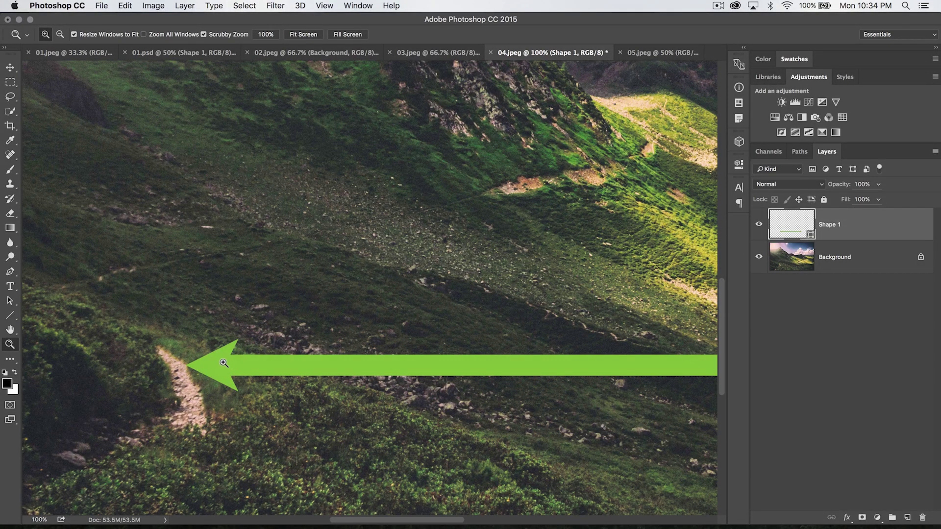
{"action": "key", "text": "super+minus"}
{"action": "key", "text": "super+minus"}
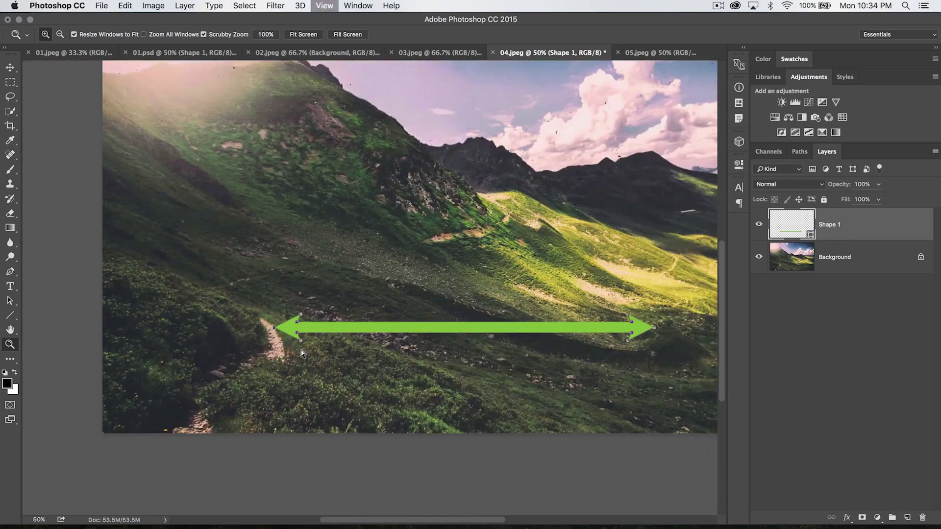
{"action": "key", "text": "super+minus"}
{"action": "key", "text": "super+z"}
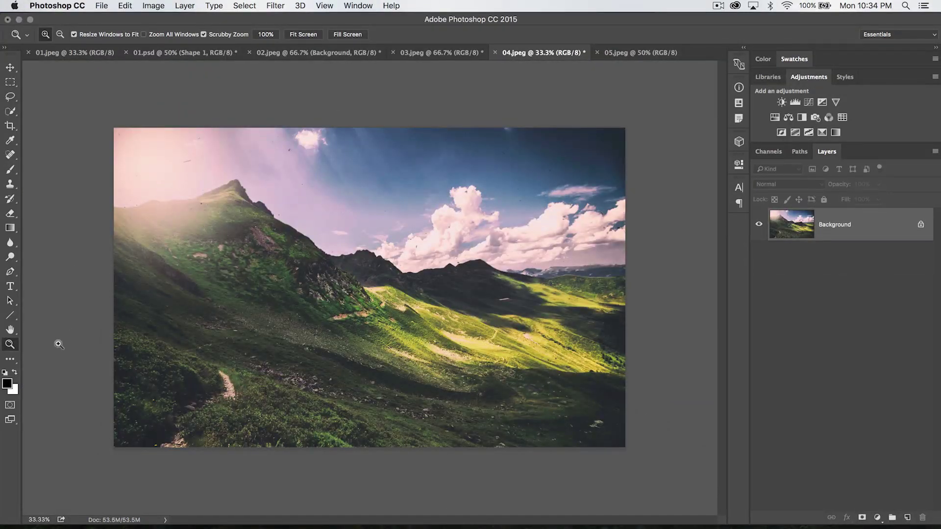
{"action": "left_click", "coordinate": [10, 315]}
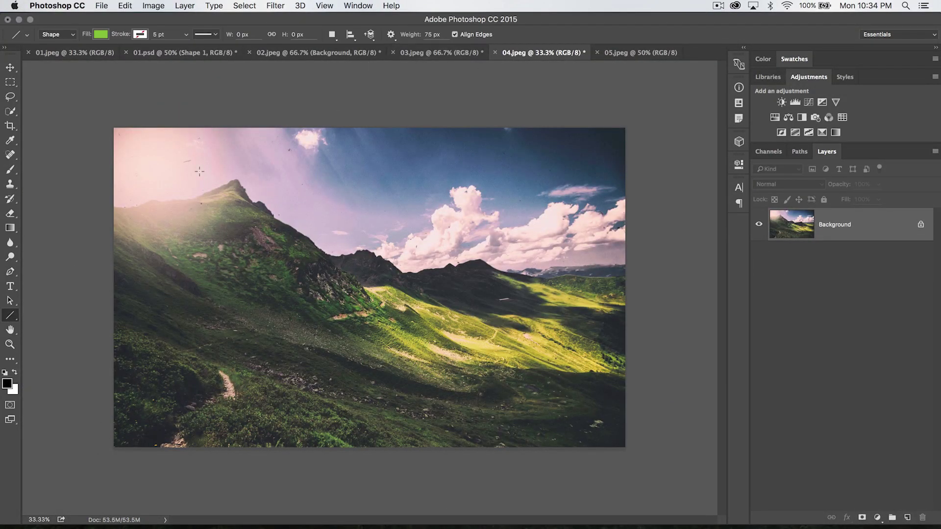
{"action": "right_click", "coordinate": [10, 316]}
- Switch to the Custom Shape Tool
{"action": "left_click", "coordinate": [58, 368]}
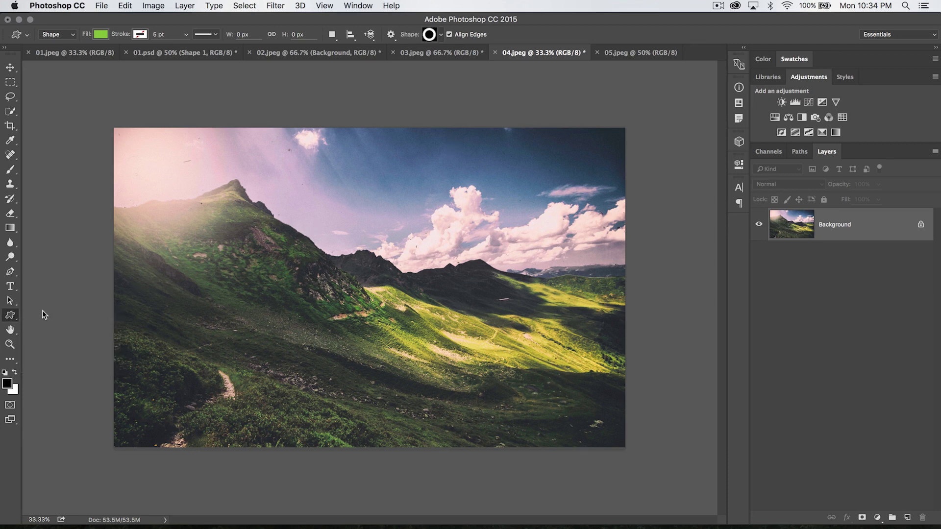
{"action": "right_click", "coordinate": [10, 315]}
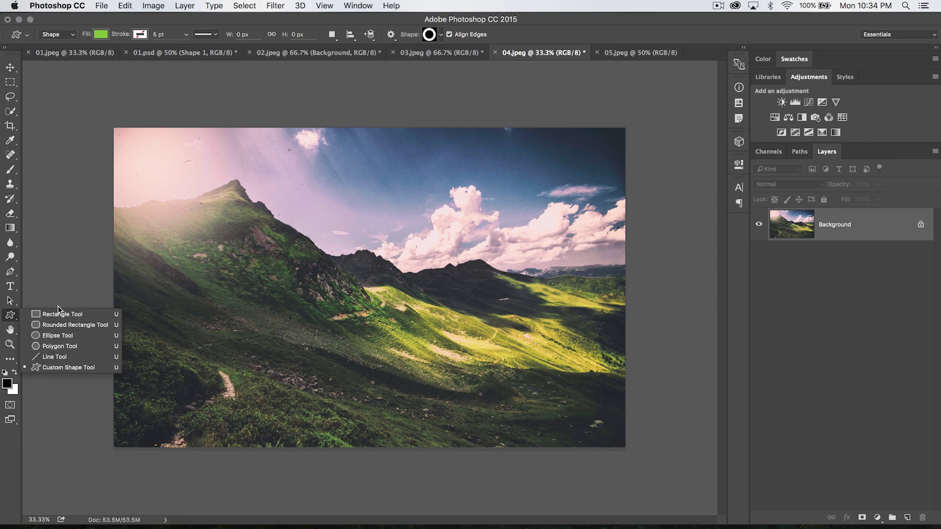
{"action": "left_click", "coordinate": [58, 367]}
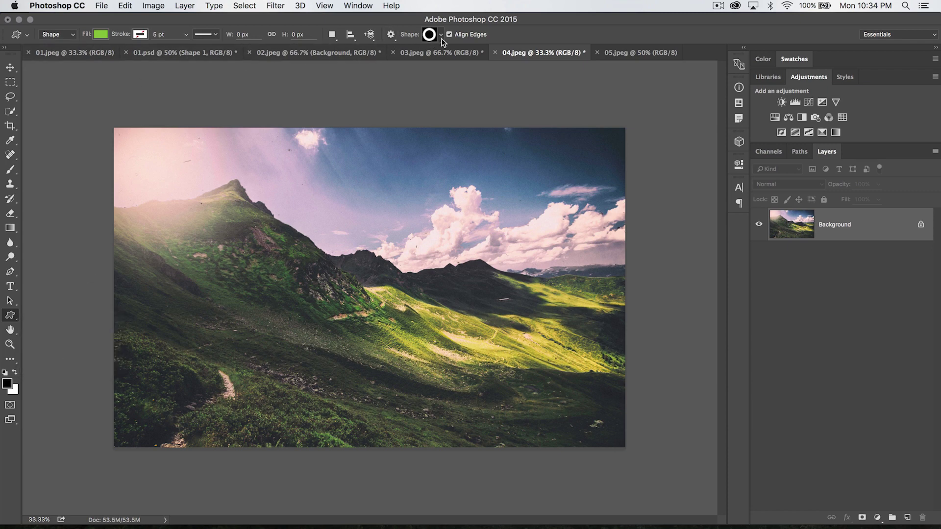
{"action": "left_click", "coordinate": [391, 35]}
{"action": "left_click", "coordinate": [391, 35]}
- Load the All shape set in the Shape picker, replacing the current shapes
{"action": "left_click", "coordinate": [436, 36]}
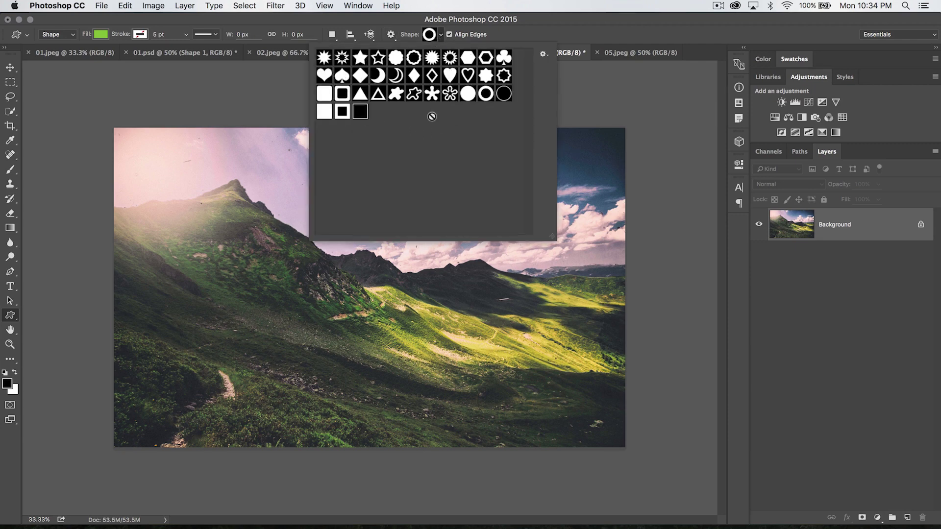
{"action": "left_click", "coordinate": [544, 55]}
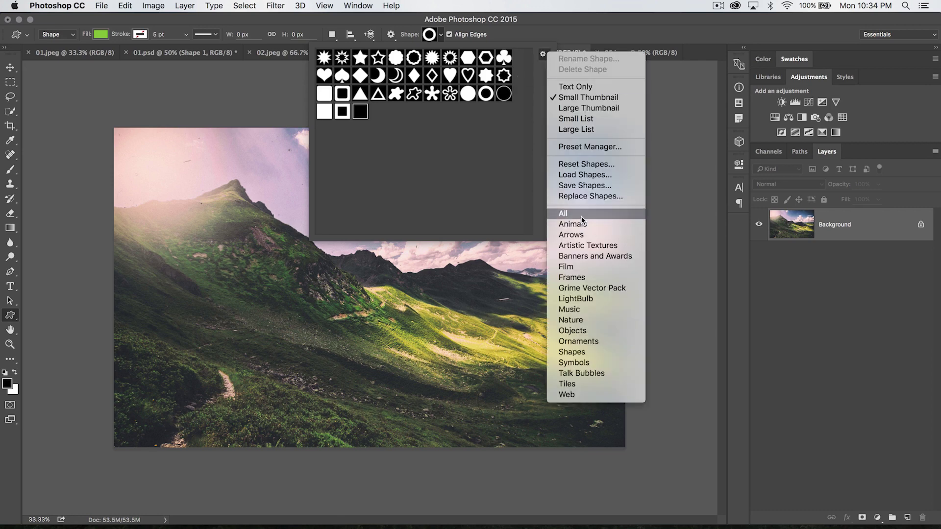
{"action": "left_click", "coordinate": [564, 213]}
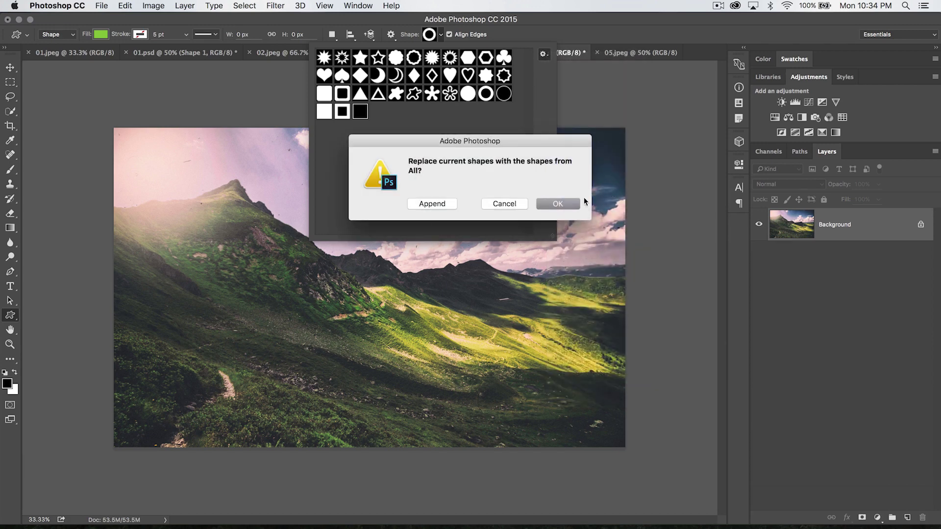
{"action": "left_click", "coordinate": [563, 203]}
{"action": "scroll", "coordinate": [473, 140], "scroll_direction": "down", "scroll_amount": 5}
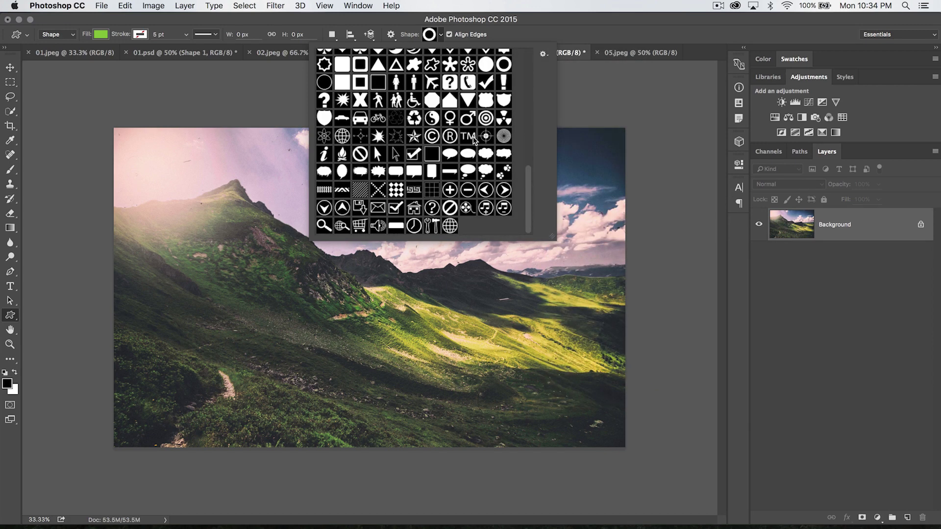
{"action": "scroll", "coordinate": [474, 140], "scroll_direction": "up", "scroll_amount": 5}
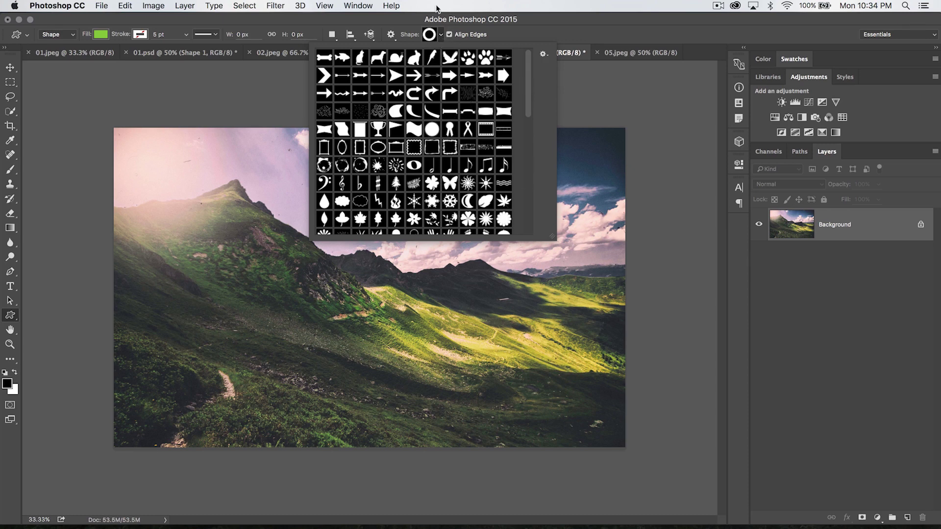
{"action": "left_click", "coordinate": [440, 39]}
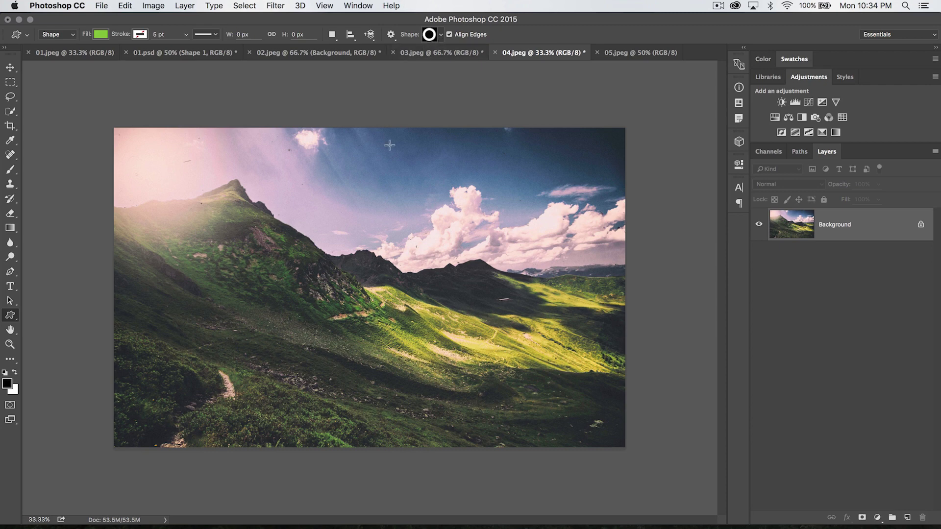
- Trace a closed curved blob outline over the hills with the Pen tool and make it a green shape
{"action": "left_click", "coordinate": [10, 271]}
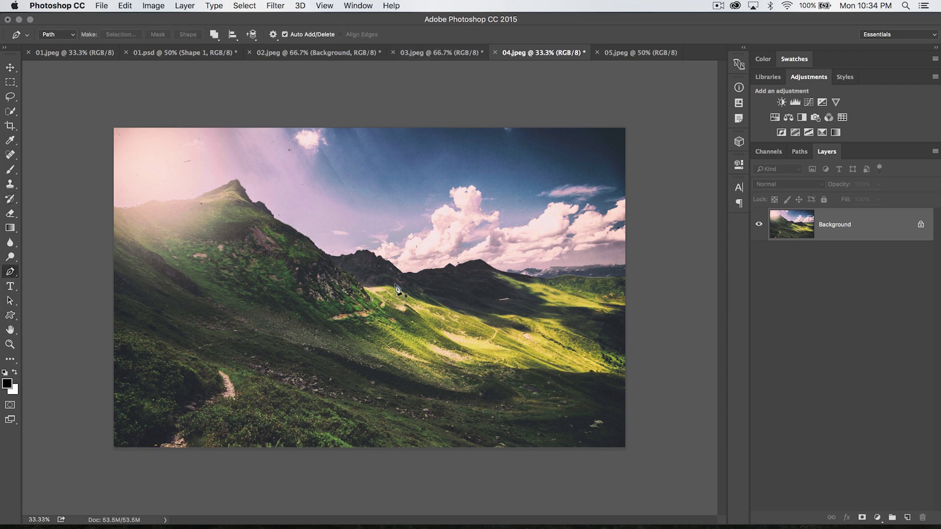
{"action": "left_click", "coordinate": [284, 231]}
{"action": "left_click_drag", "start_coordinate": [242, 351], "coordinate": [347, 364]}
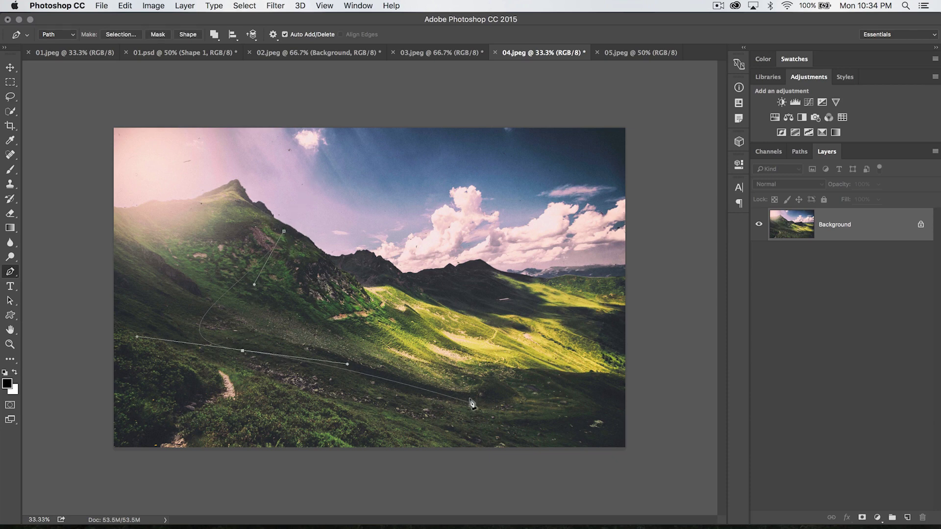
{"action": "left_click_drag", "start_coordinate": [483, 390], "coordinate": [482, 329]}
{"action": "left_click_drag", "start_coordinate": [508, 257], "coordinate": [459, 213]}
{"action": "left_click", "coordinate": [384, 168]}
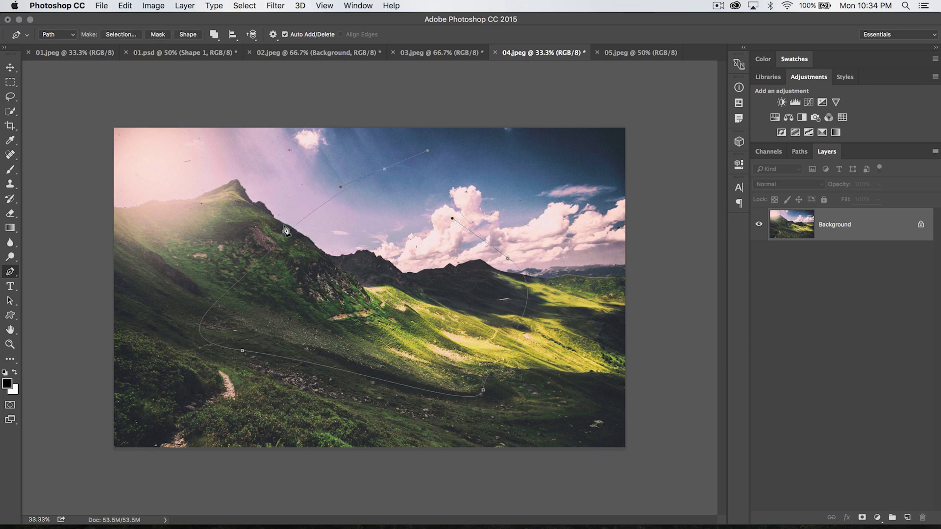
{"action": "left_click", "coordinate": [282, 232]}
{"action": "left_click", "coordinate": [187, 35]}
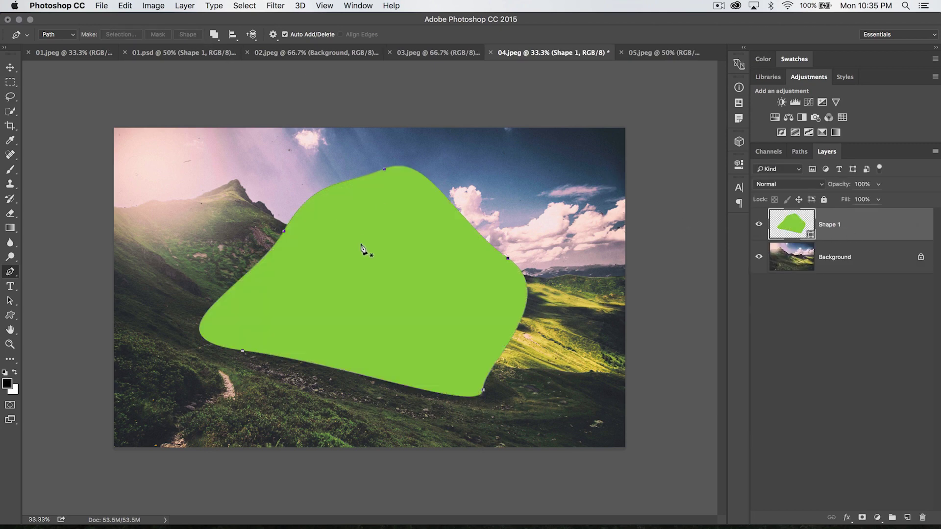
- Define the blob as a custom shape named 'Blob', then delete the blob layer
{"action": "left_click", "coordinate": [127, 6]}
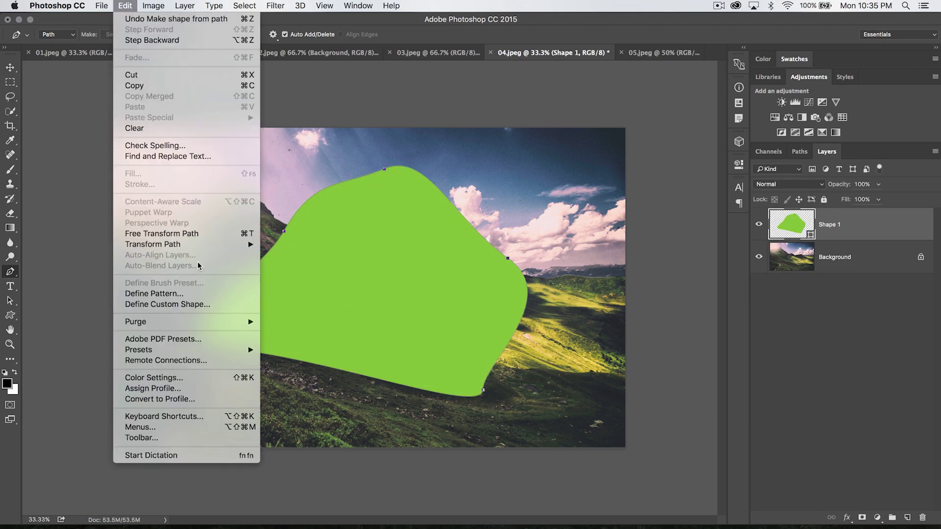
{"action": "left_click", "coordinate": [191, 305]}
{"action": "type", "text": "Blob"}
{"action": "key", "text": "Return"}
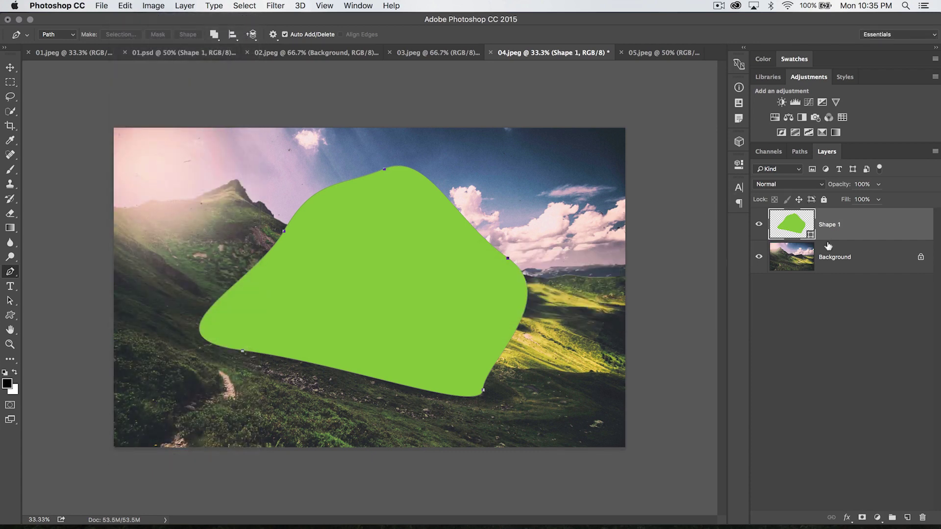
{"action": "key", "text": "Delete"}
- Select the Blob custom shape, test-draw a large blob over the valley, and undo it
{"action": "left_click", "coordinate": [10, 316]}
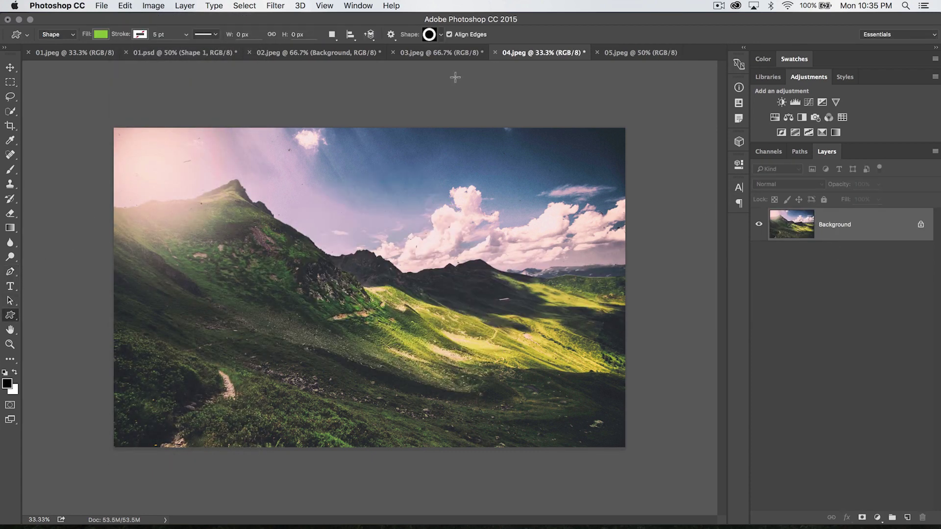
{"action": "left_click", "coordinate": [441, 36]}
{"action": "scroll", "coordinate": [450, 183], "scroll_direction": "down", "scroll_amount": 5}
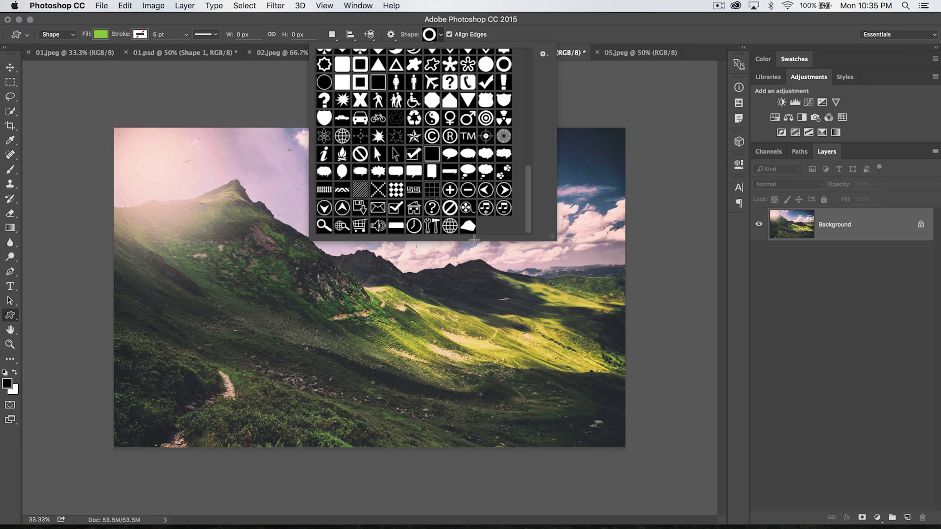
{"action": "left_click", "coordinate": [467, 226]}
{"action": "left_click_drag", "start_coordinate": [204, 225], "coordinate": [451, 383]}
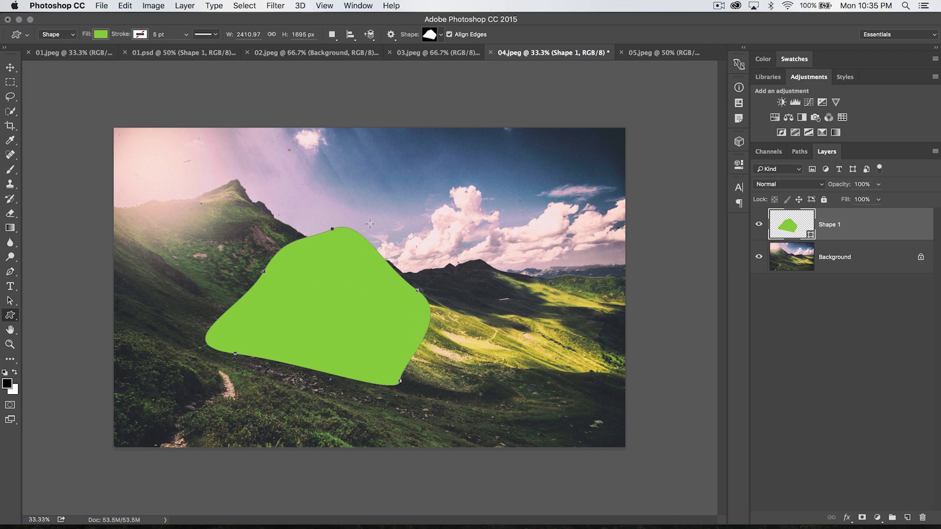
{"action": "key", "text": "super+z"}
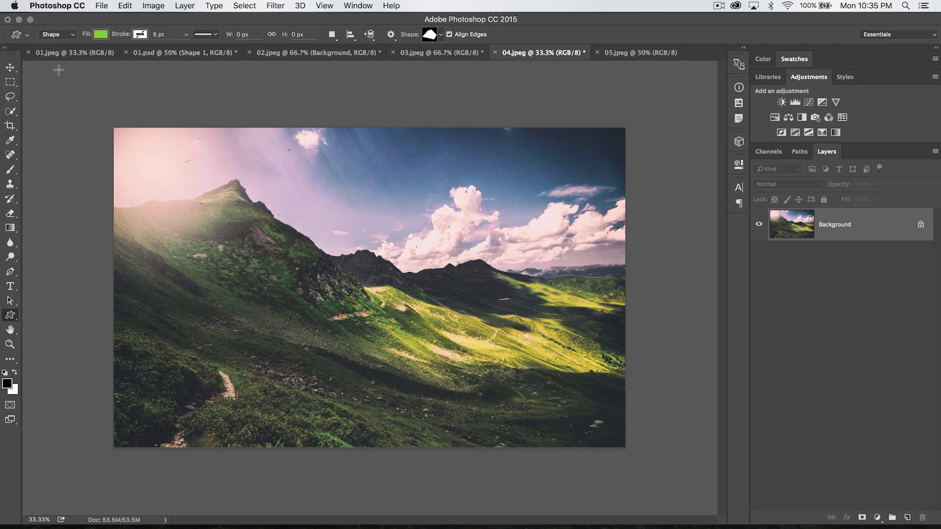
{"action": "left_click_drag", "start_coordinate": [11, 316], "coordinate": [70, 372]}
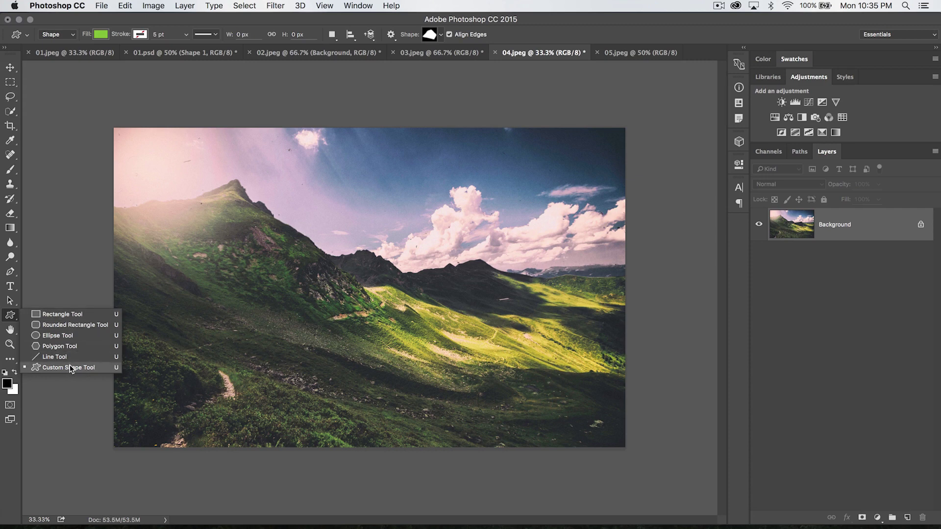
{"action": "mouse_move", "coordinate": [72, 368]}
{"action": "left_mouse_down"}
{"action": "mouse_move", "coordinate": [67, 317]}
{"action": "mouse_move", "coordinate": [72, 371]}
{"action": "left_mouse_up"}
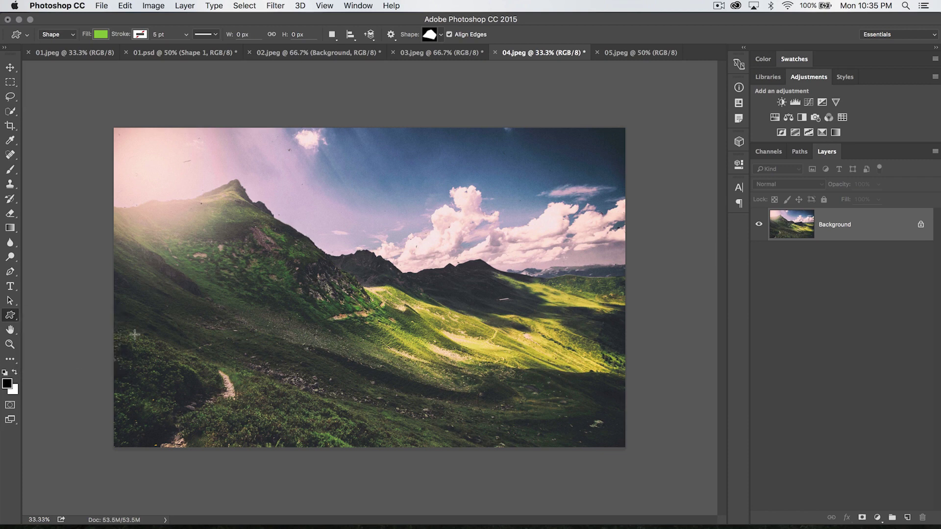